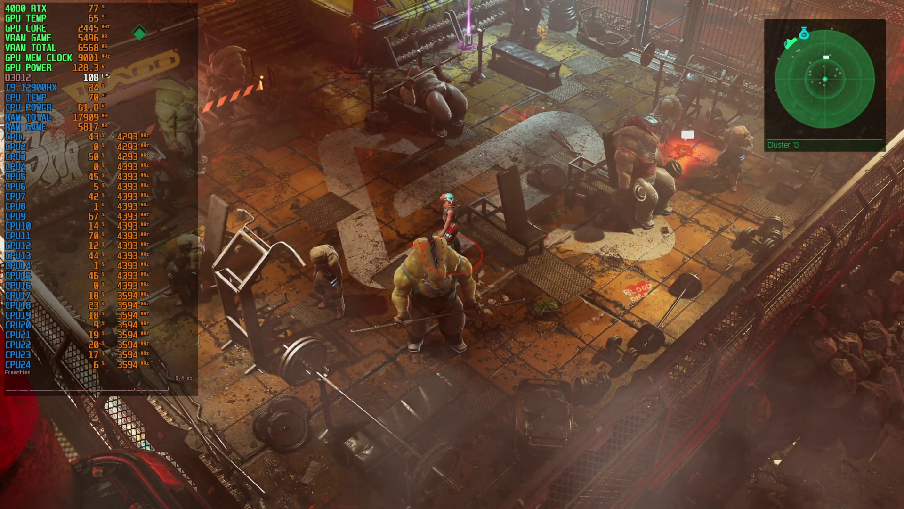
- Close the bodybuilder conversation, walk left through the gym, and pause the game
{"action": "key", "text": "Escape"}
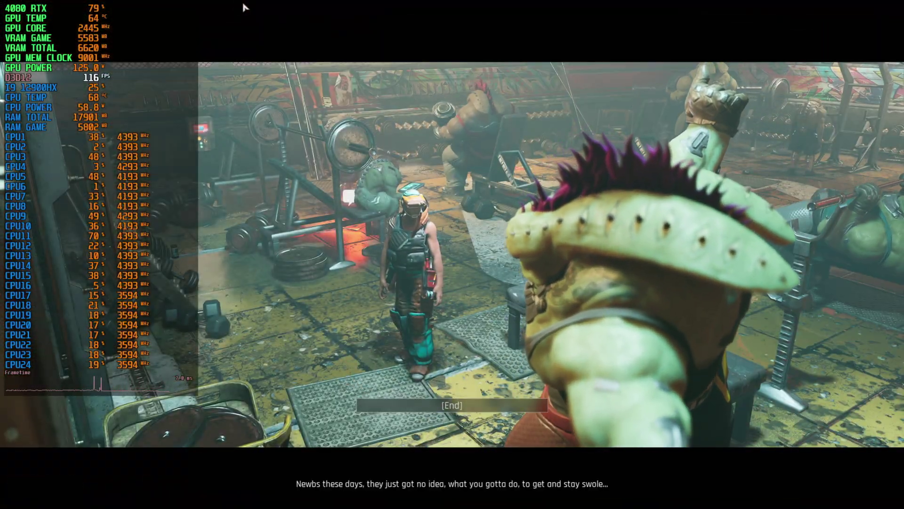
{"action": "left_click", "coordinate": [416, 404]}
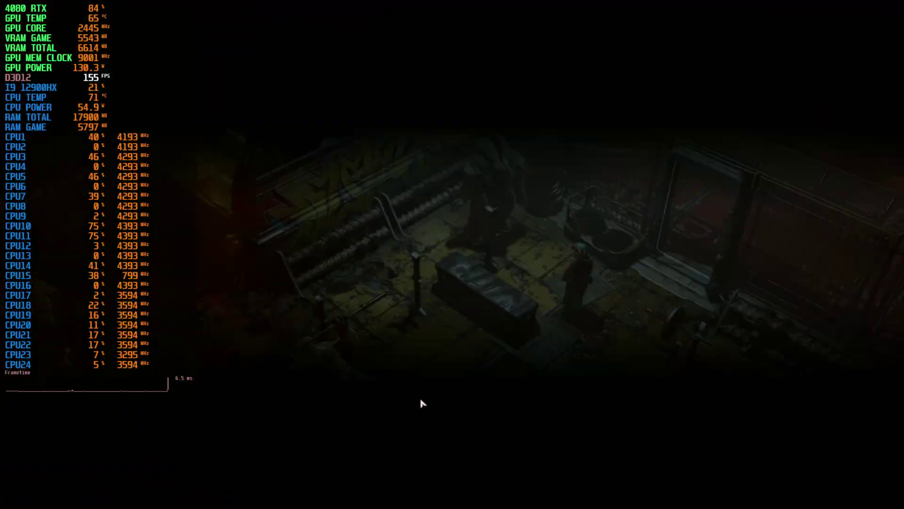
{"action": "key", "text": "a"}
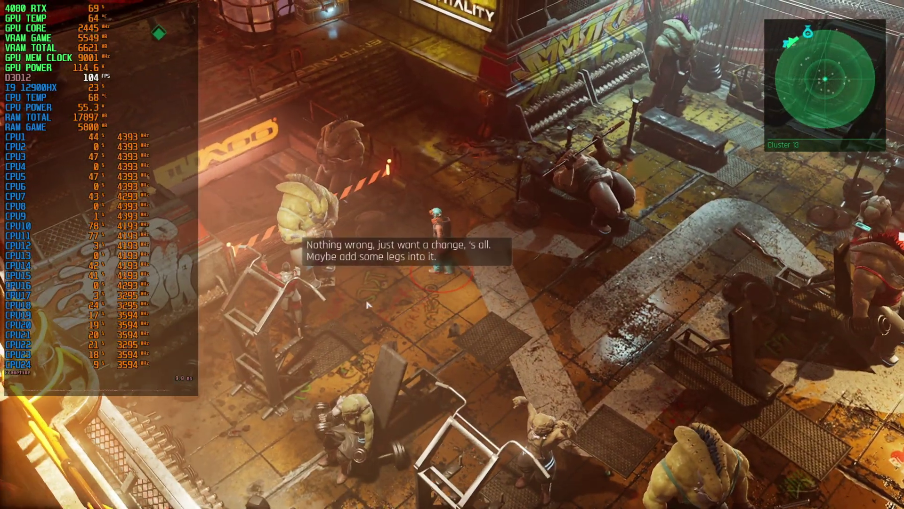
{"action": "key", "text": "Escape"}
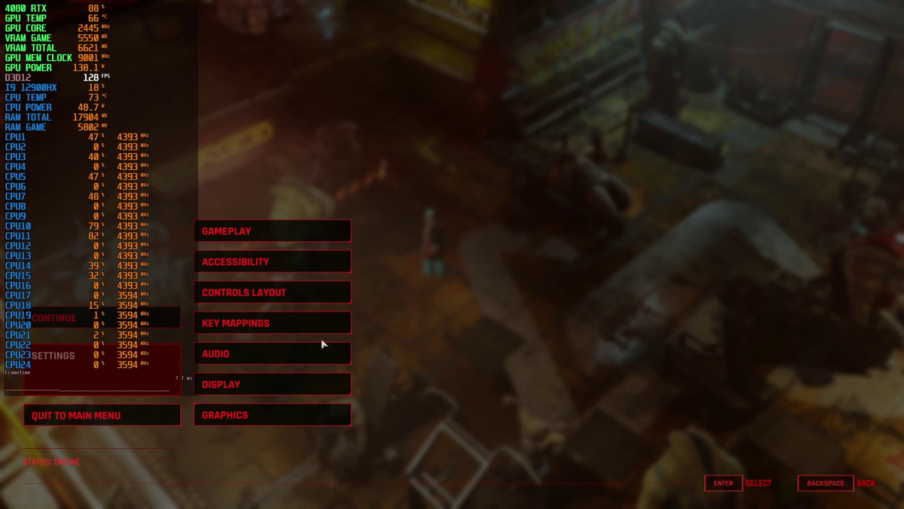
- Open the Graphics settings to check the ray-traced shadows, reflections and ambient occlusion
{"action": "left_click", "coordinate": [309, 414]}
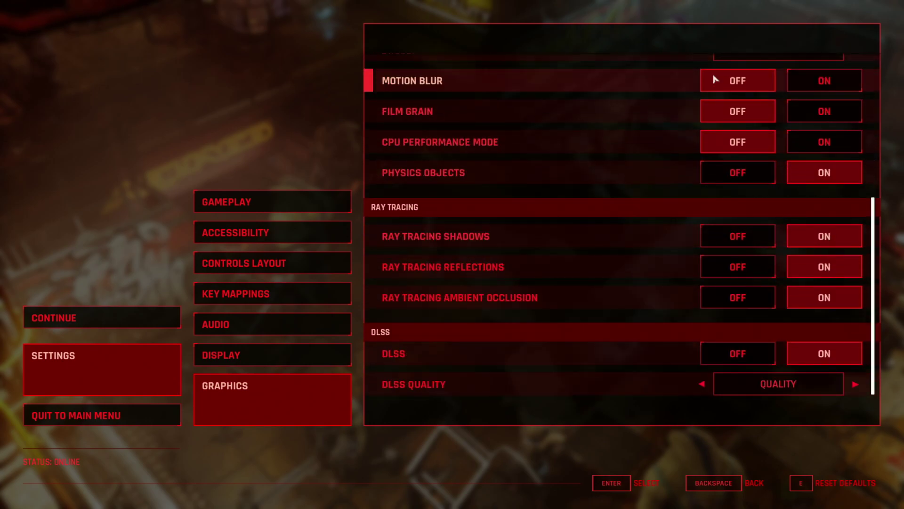
{"action": "scroll", "coordinate": [665, 184], "scroll_direction": "up", "scroll_amount": 1}
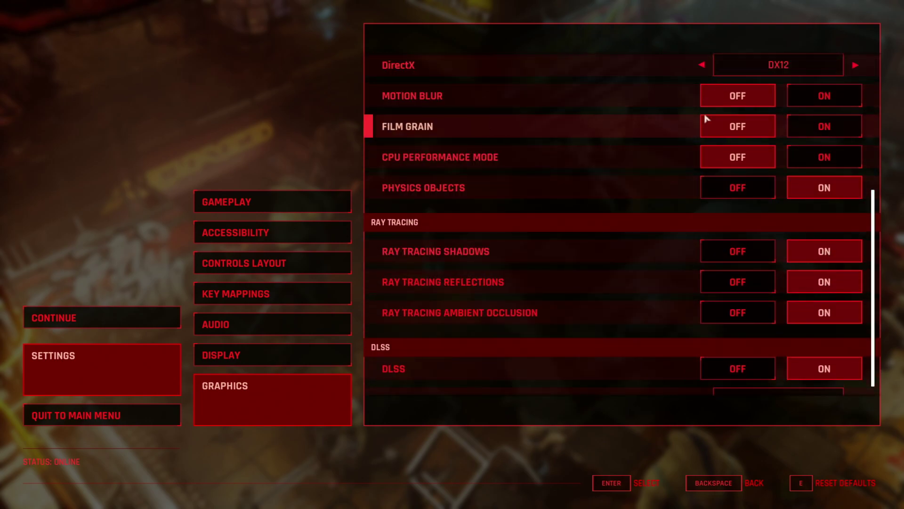
{"action": "scroll", "coordinate": [683, 327], "scroll_direction": "down", "scroll_amount": 1}
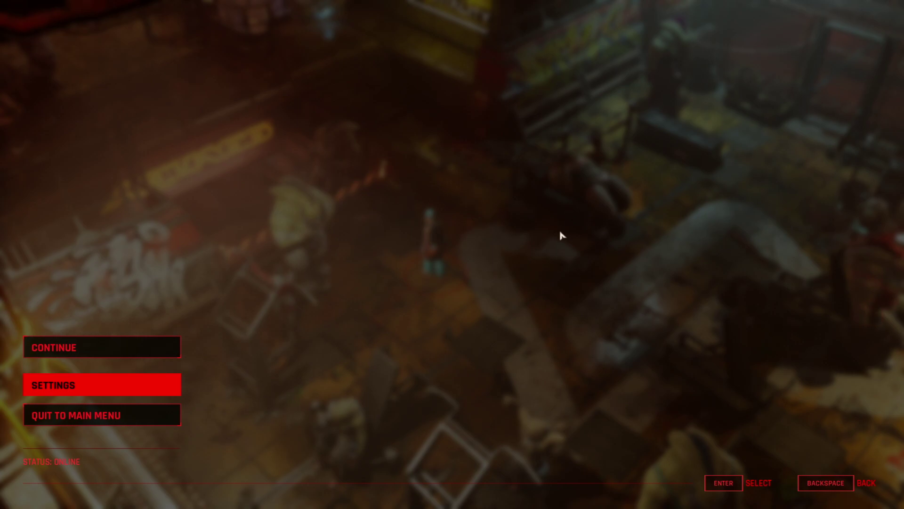
- Resume play, step onto the entrance stairs and swing the camera around the character
{"action": "key", "text": "Escape"}
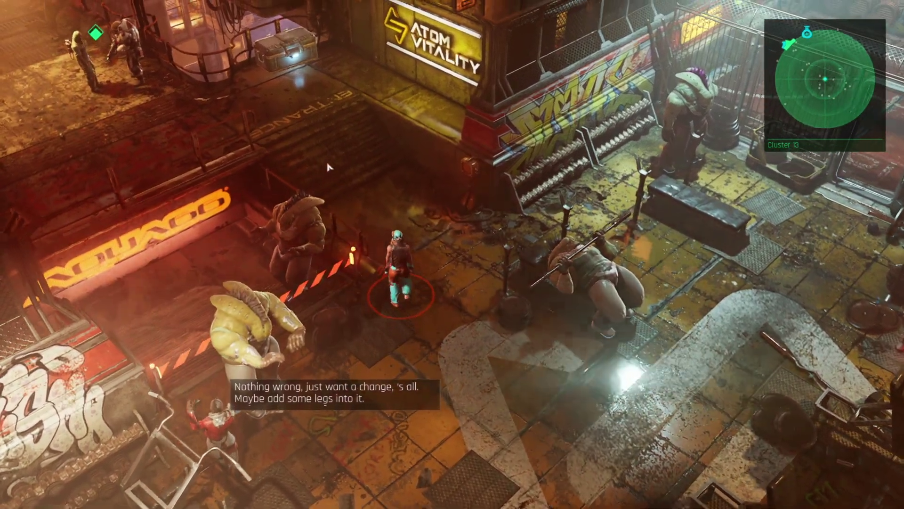
{"action": "left_click", "coordinate": [328, 167]}
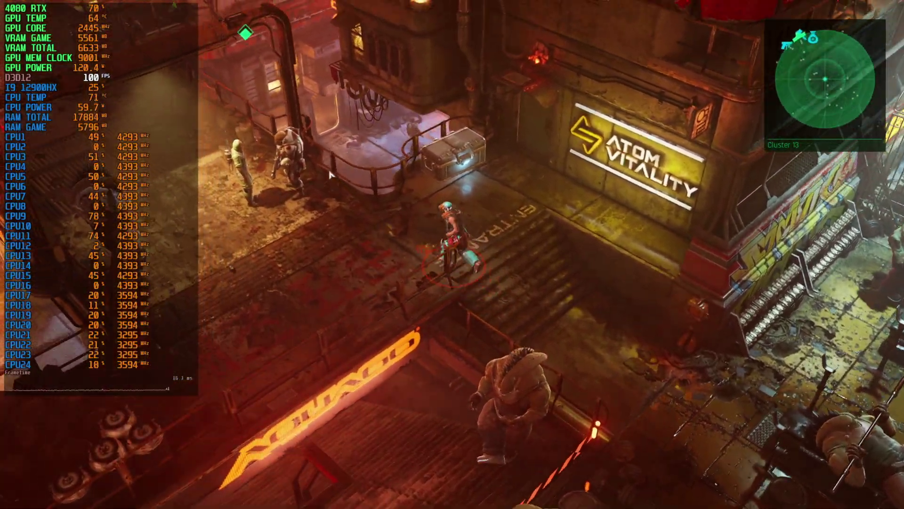
{"action": "key", "text": "q"}
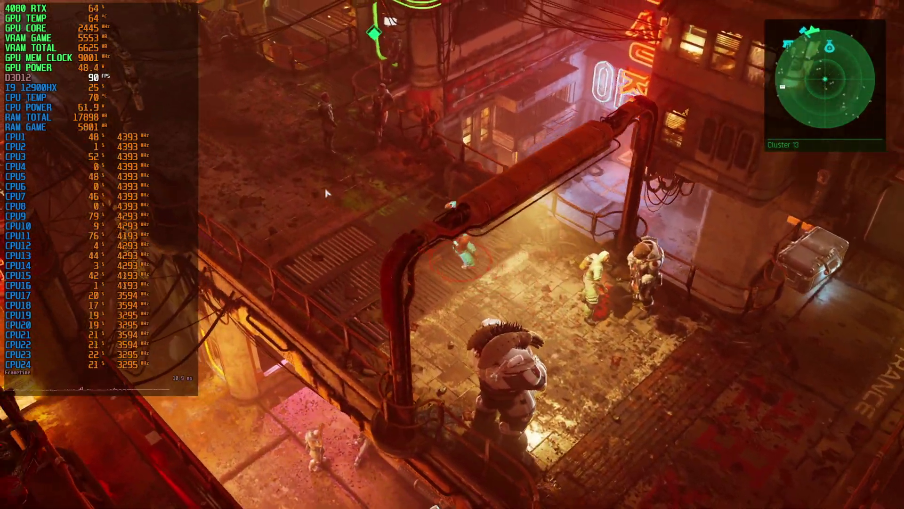
{"action": "key", "text": "q"}
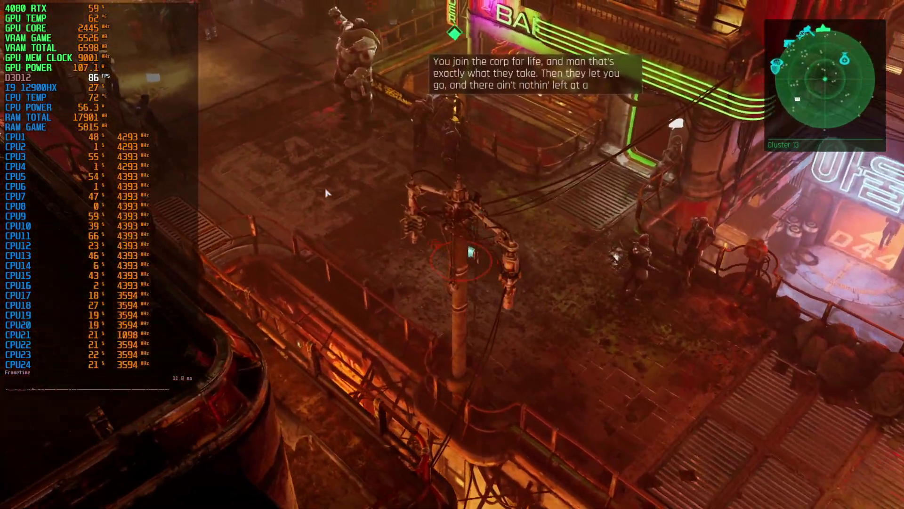
{"action": "key", "text": "q"}
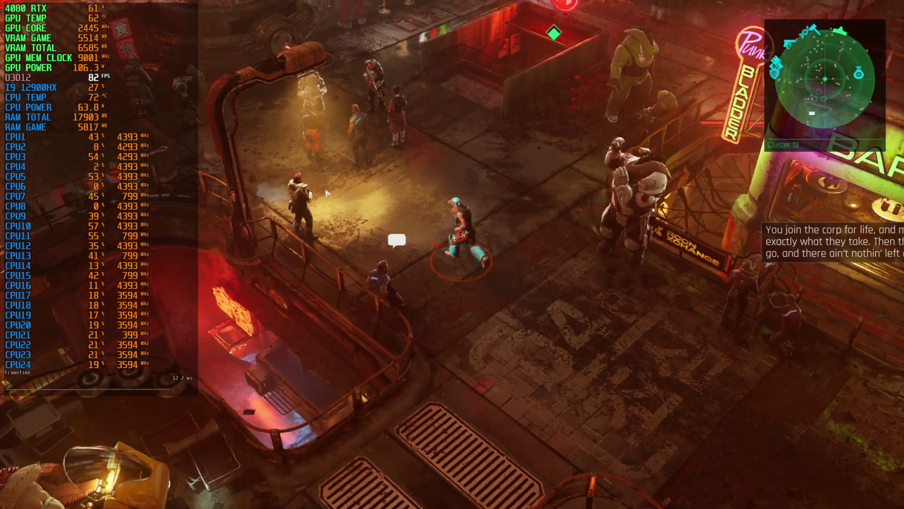
{"action": "key", "text": "q"}
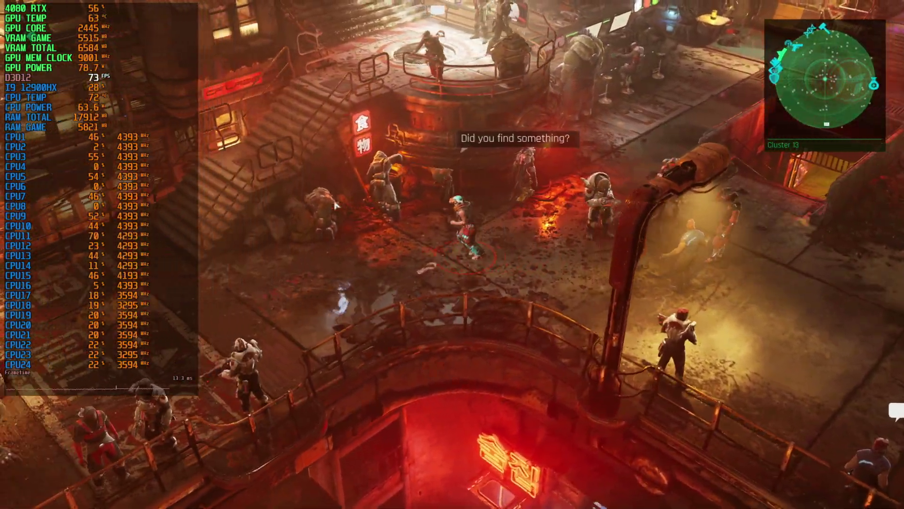
{"action": "key", "text": "q"}
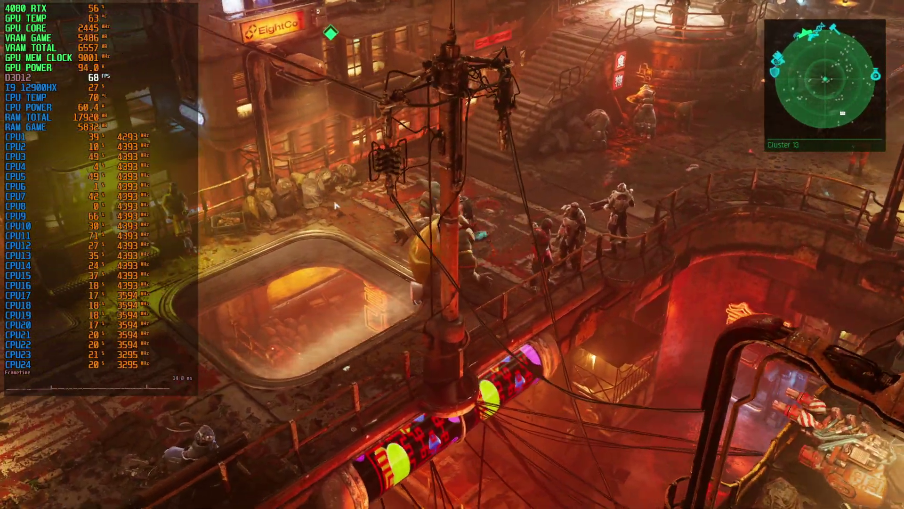
{"action": "key", "text": "q"}
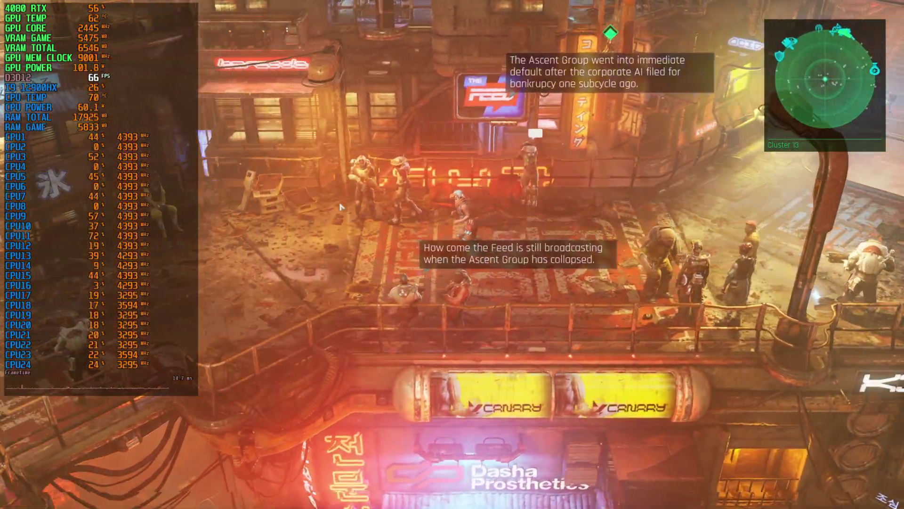
{"action": "key", "text": "q"}
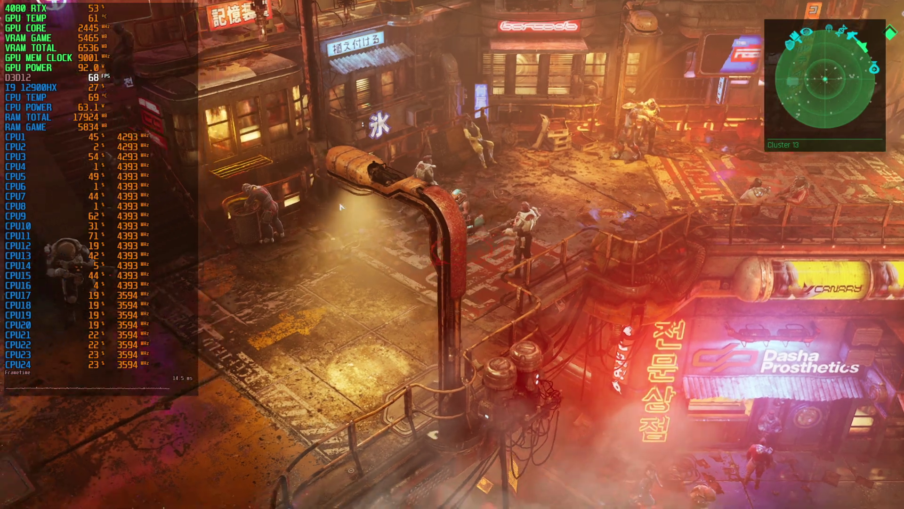
{"action": "key", "text": "a"}
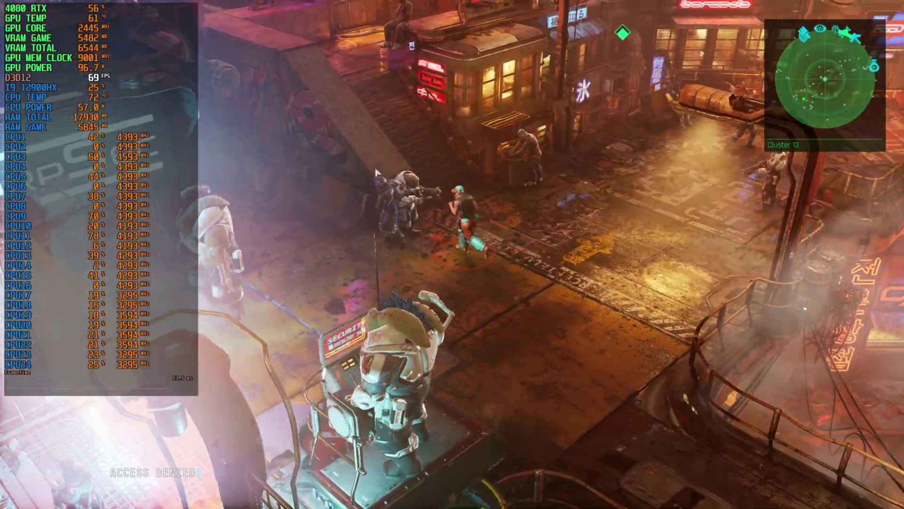
{"action": "key", "text": "d"}
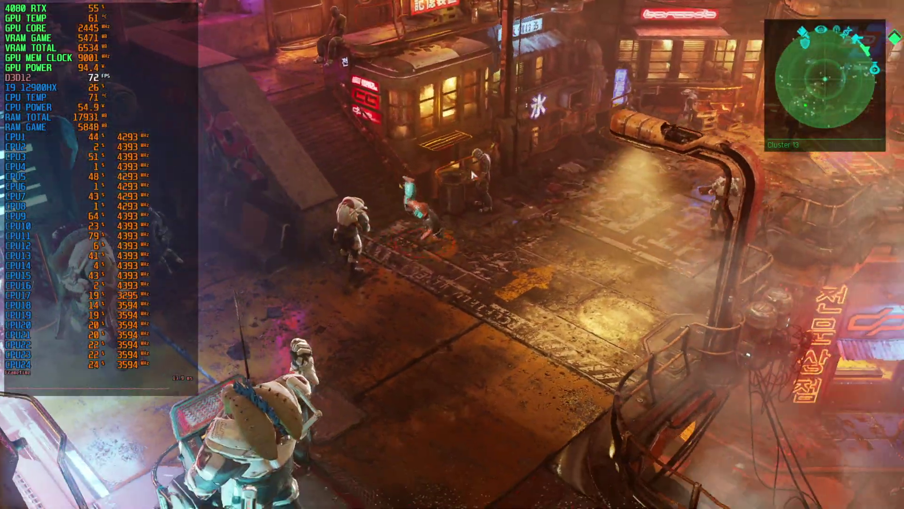
{"action": "key", "text": "w"}
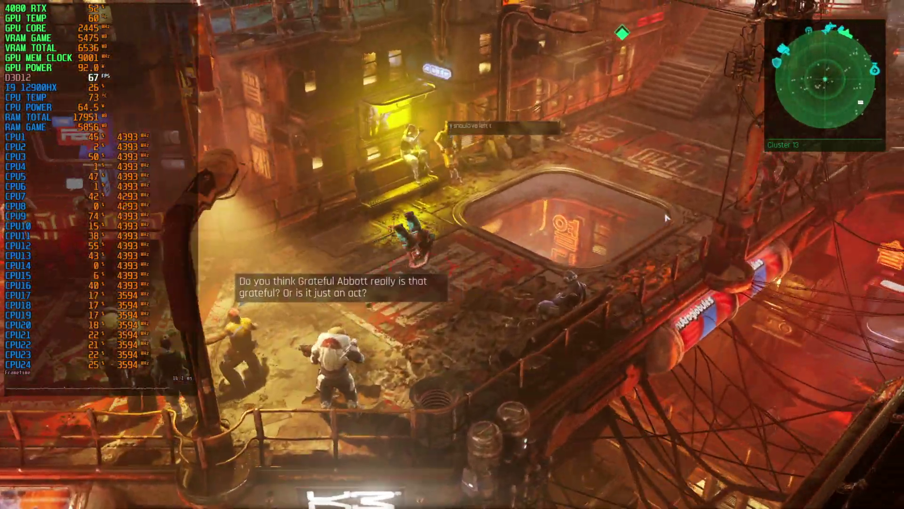
- Walk from the pool over the walkway and up the stairs through the neon bar, then pause
{"action": "key", "text": "w"}
{"action": "key", "text": "d"}
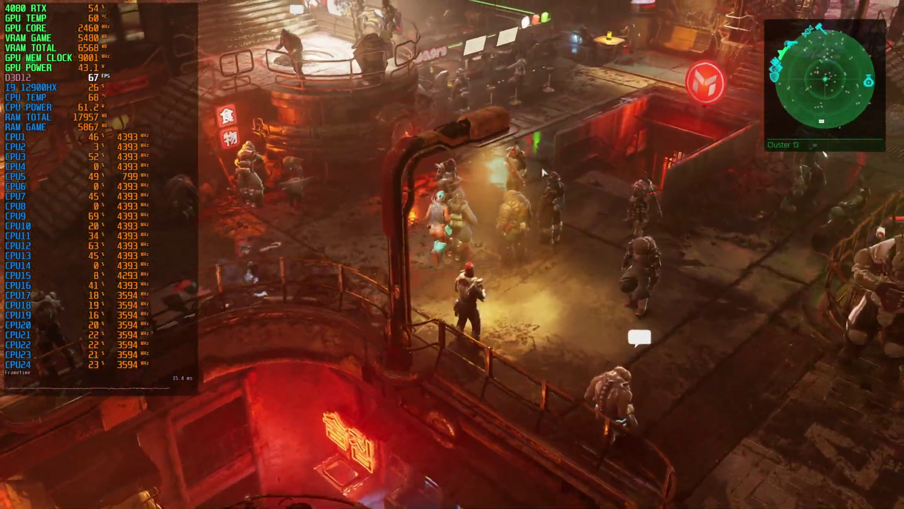
{"action": "key", "text": "w"}
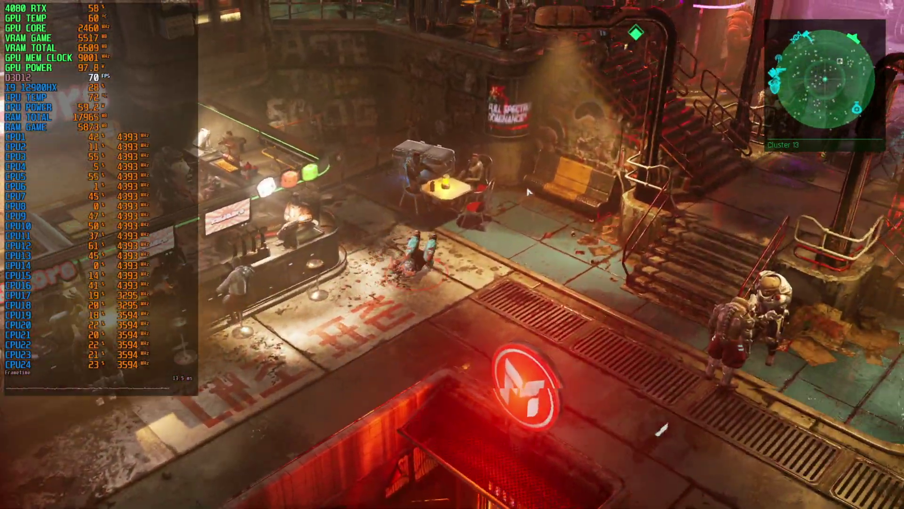
{"action": "key", "text": "s"}
{"action": "key", "text": "d"}
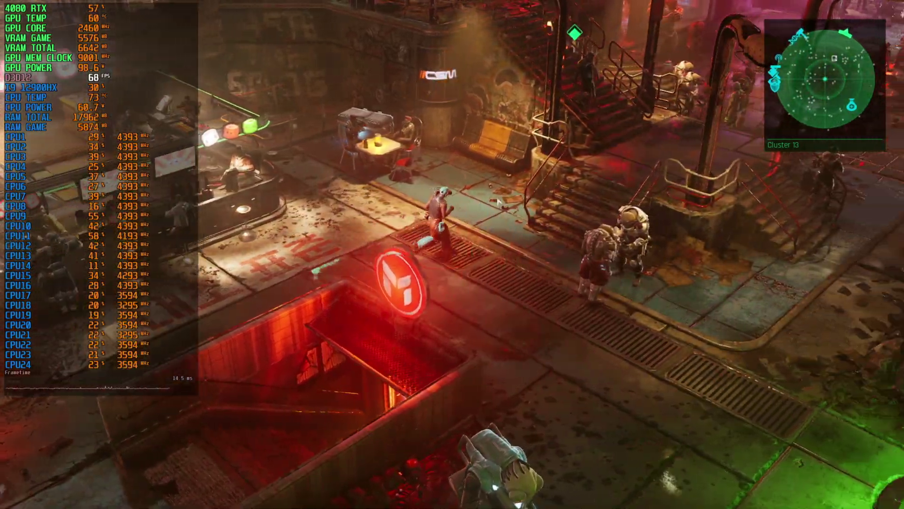
{"action": "key", "text": "w"}
{"action": "key", "text": "d"}
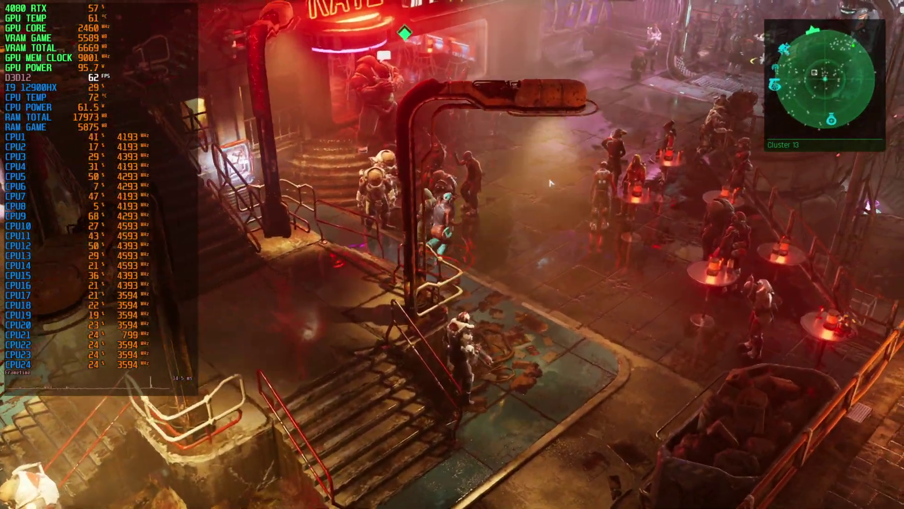
{"action": "key", "text": "w"}
{"action": "key", "text": "d"}
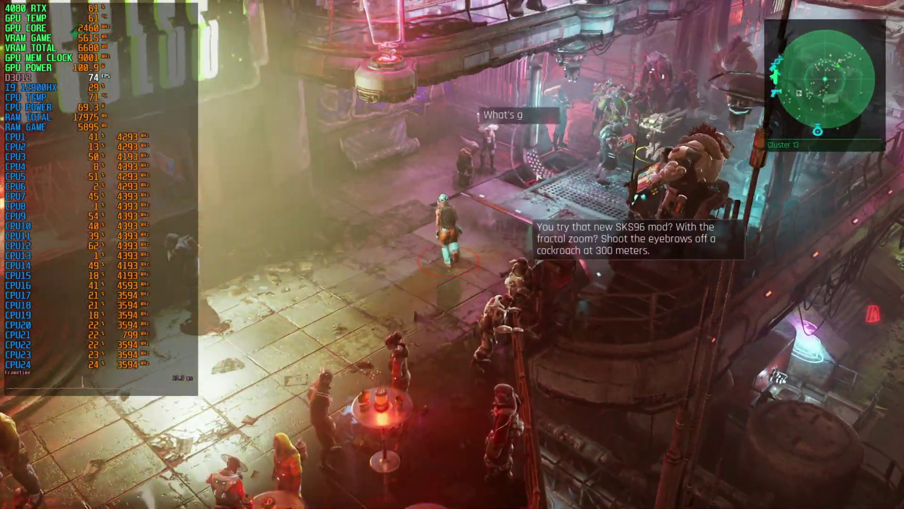
{"action": "key", "text": "d"}
{"action": "key", "text": "a"}
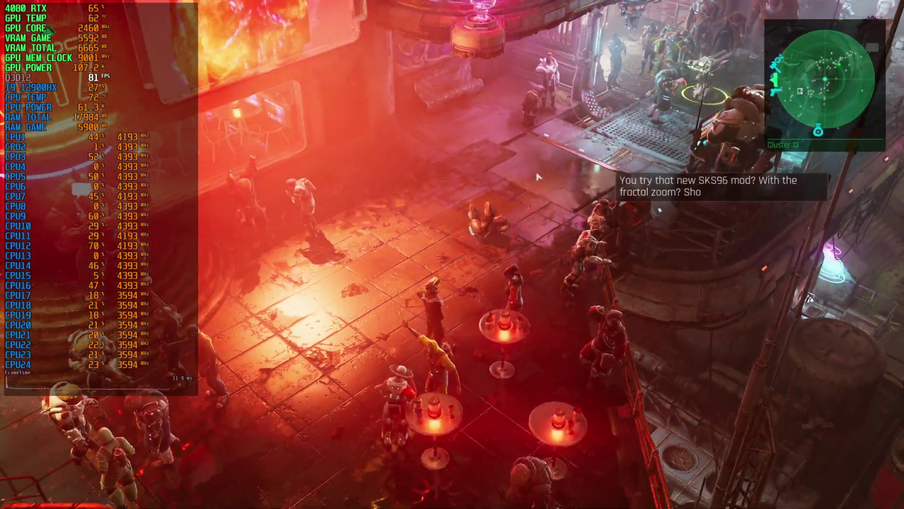
{"action": "key", "text": "Escape"}
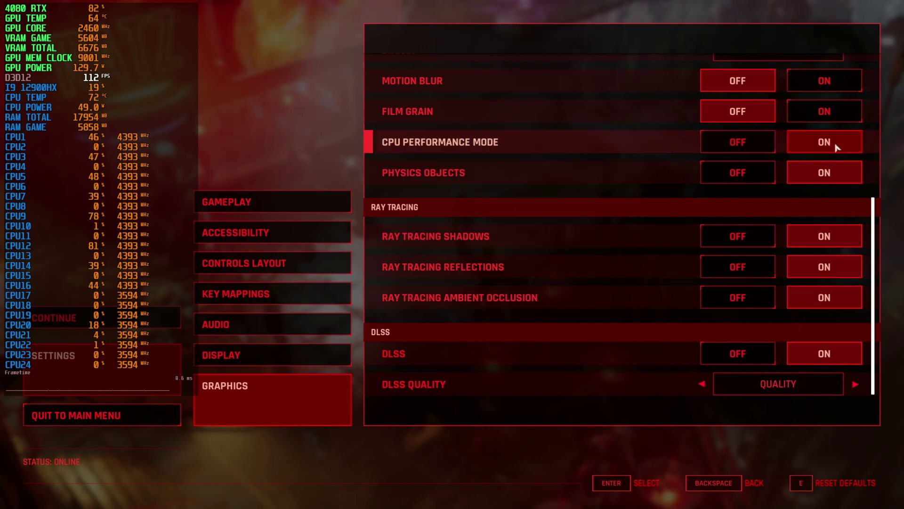
- Close the graphics panel with all ray-tracing toggles confirmed on
{"action": "key", "text": "Escape"}
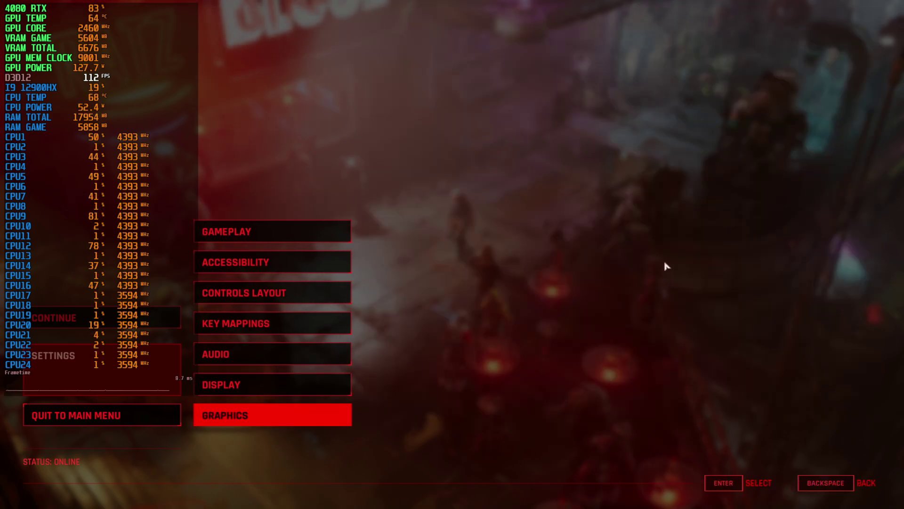
- Resume play and walk left past the RATZ bar toward the Punk Bladder bar
{"action": "key", "text": "Escape"}
{"action": "key", "text": "a"}
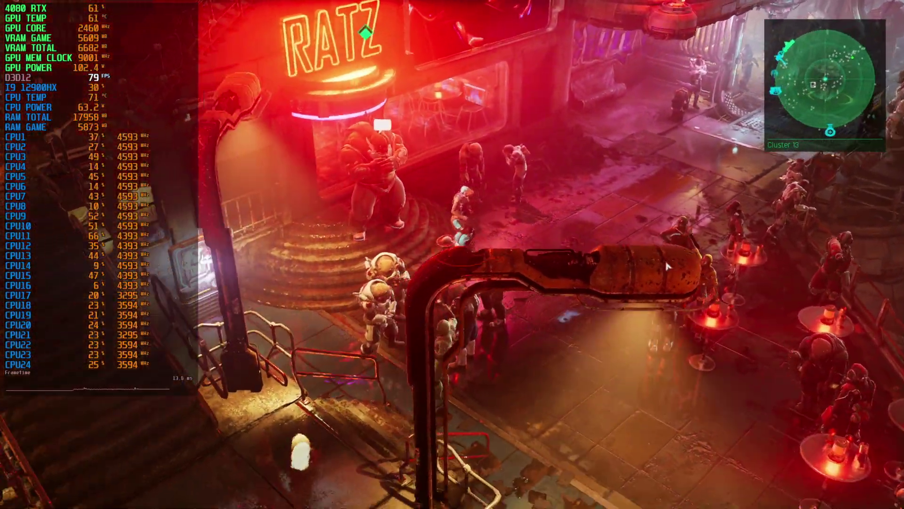
{"action": "key", "text": "a"}
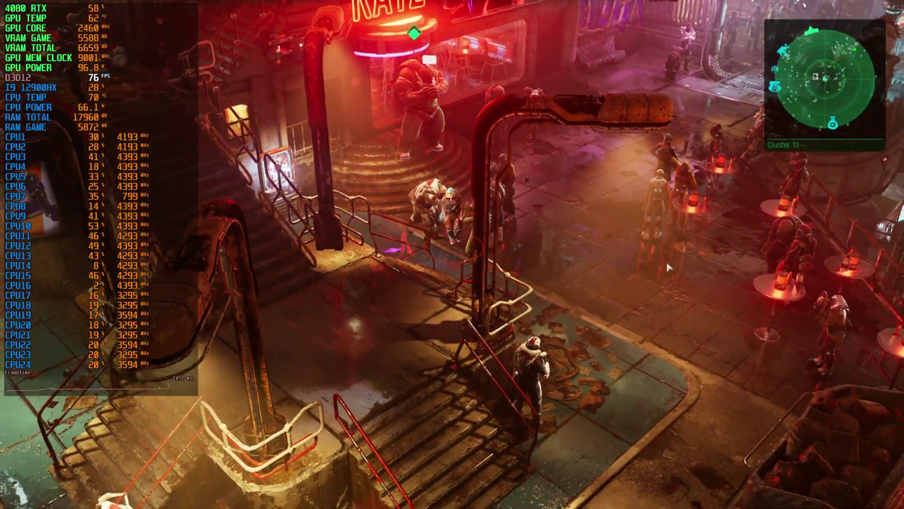
{"action": "key", "text": "a"}
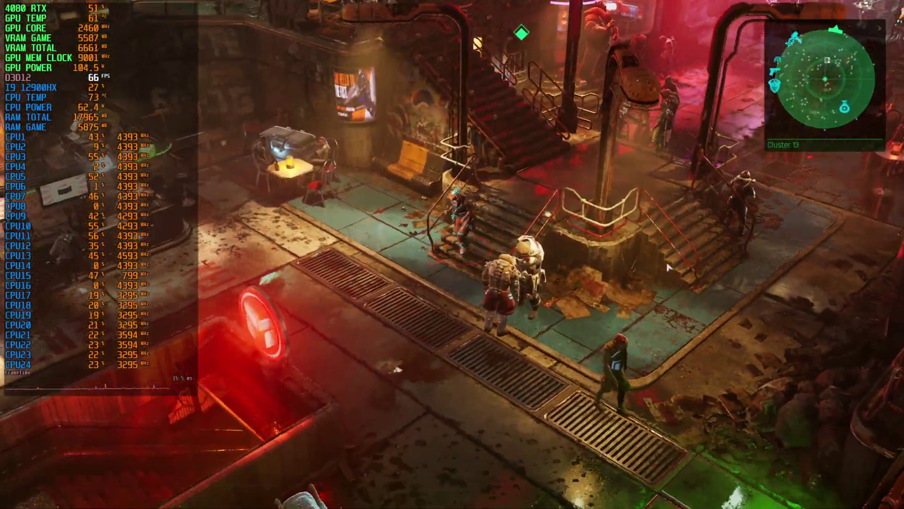
{"action": "key", "text": "a"}
{"action": "key", "text": "s"}
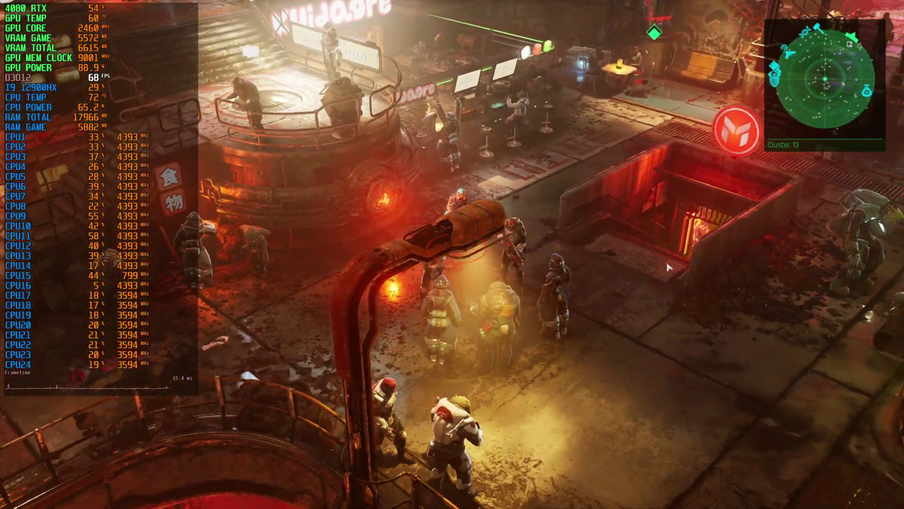
{"action": "key", "text": "d"}
{"action": "key", "text": "s"}
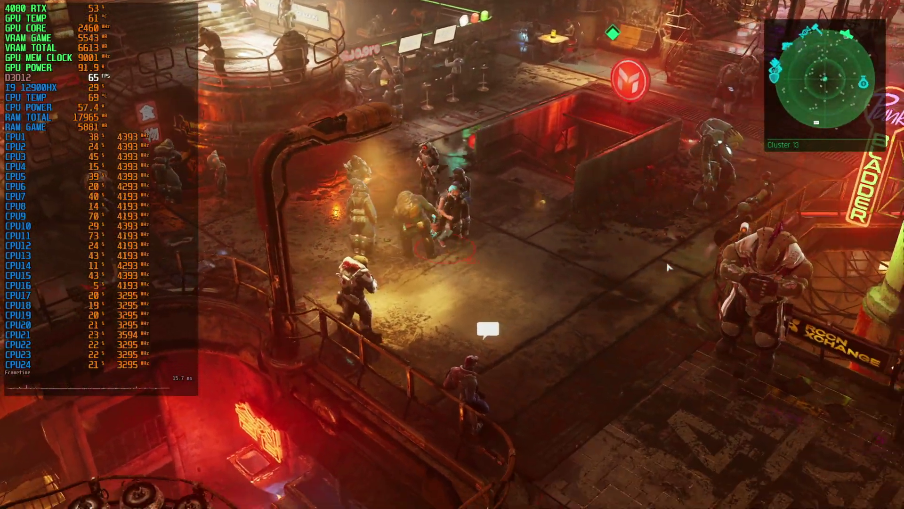
- Run down past the bar and the Atom Vitality building to the fence by the gym
{"action": "key", "text": "d"}
{"action": "key", "text": "s"}
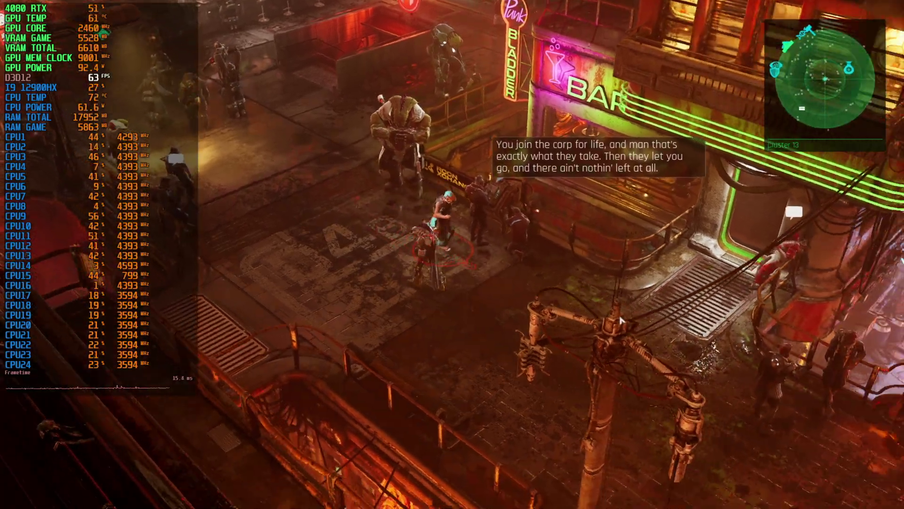
{"action": "key", "text": "d"}
{"action": "key", "text": "s"}
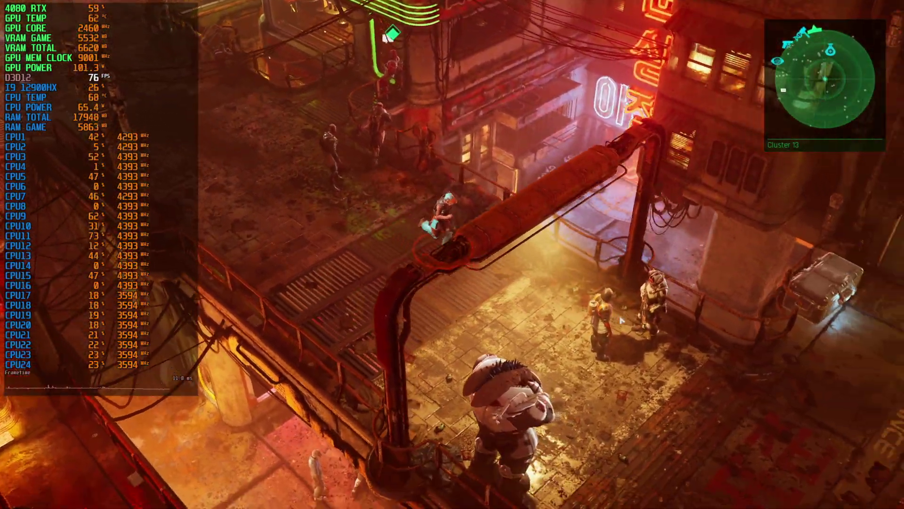
{"action": "key", "text": "d"}
{"action": "key", "text": "s"}
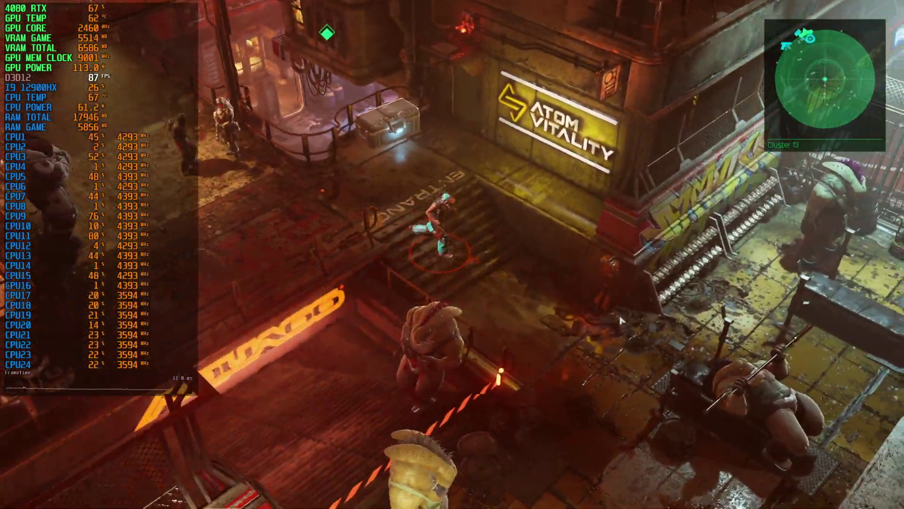
{"action": "key", "text": "d"}
{"action": "key", "text": "s"}
{"action": "key", "text": "d"}
{"action": "key", "text": "s"}
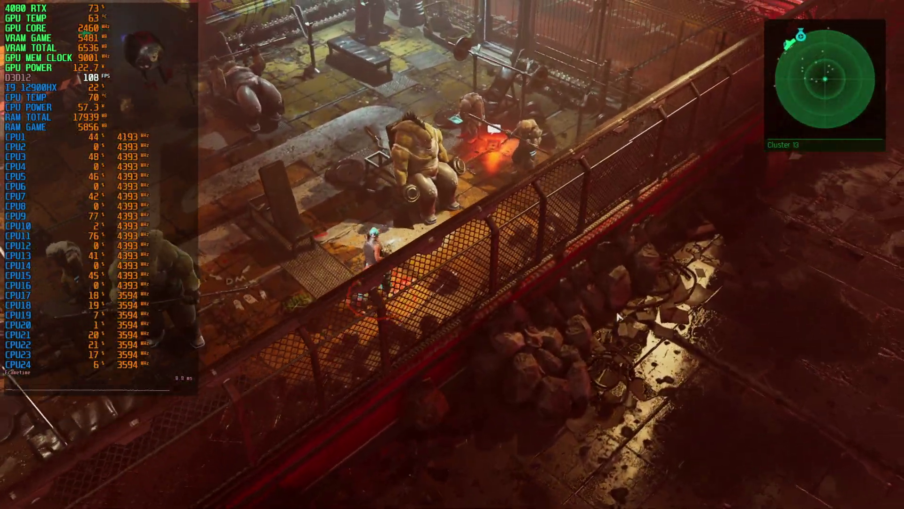
{"action": "scroll", "coordinate": [616, 319], "scroll_direction": "up", "scroll_amount": 2}
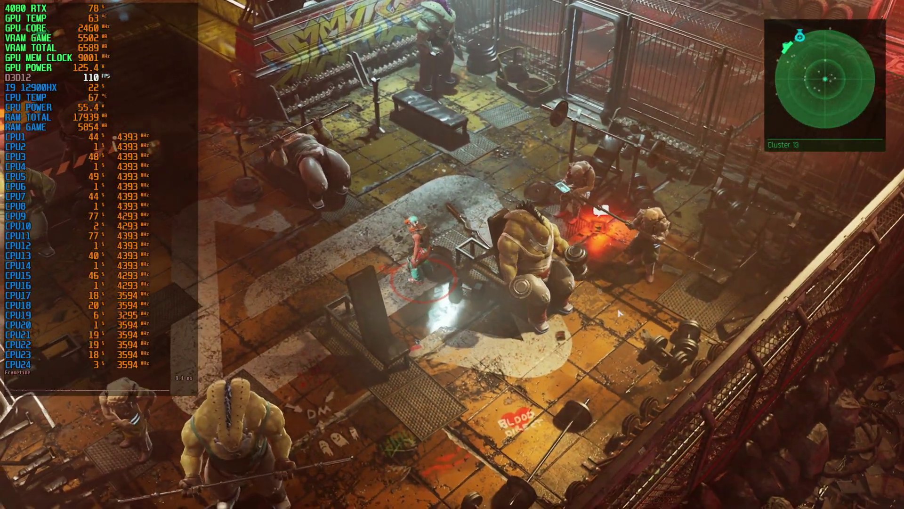
- Move through the gym and run back up into the neon bar street
{"action": "key", "text": "s"}
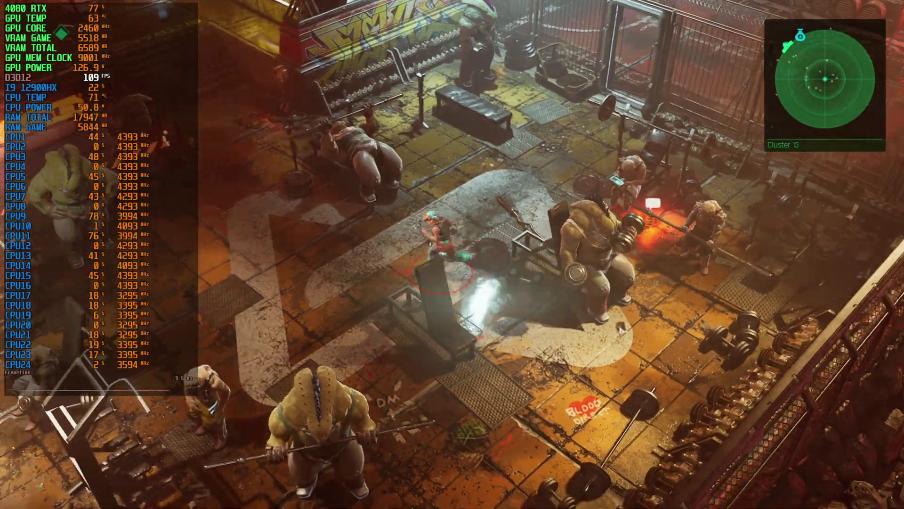
{"action": "scroll", "coordinate": [620, 312], "scroll_direction": "down", "scroll_amount": 2}
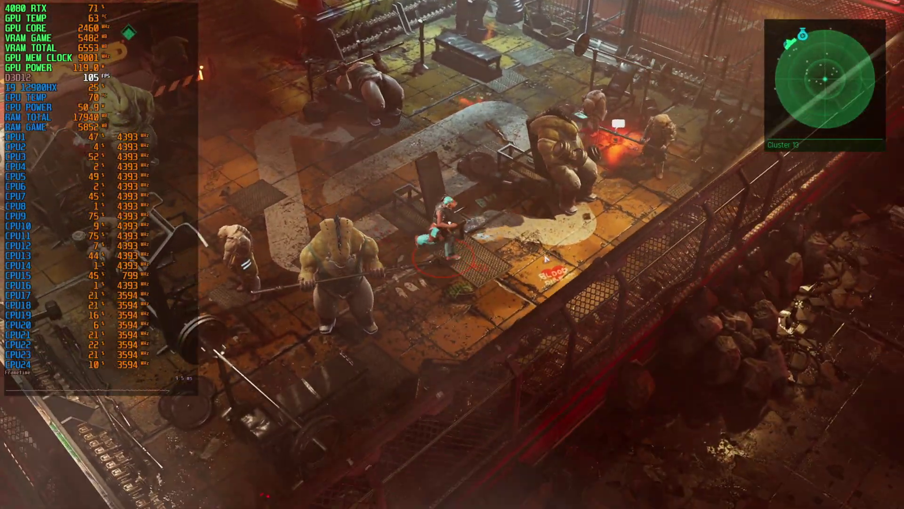
{"action": "key", "text": "w"}
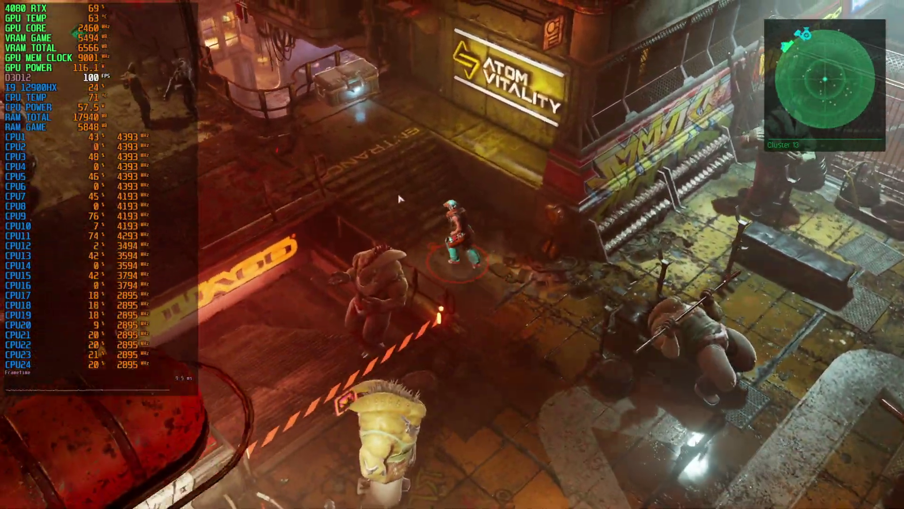
{"action": "key", "text": "q"}
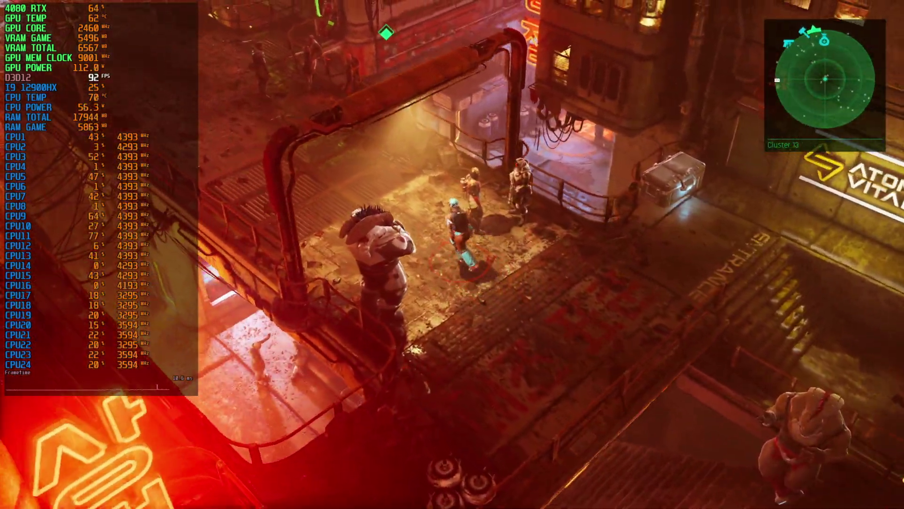
{"action": "key", "text": "q"}
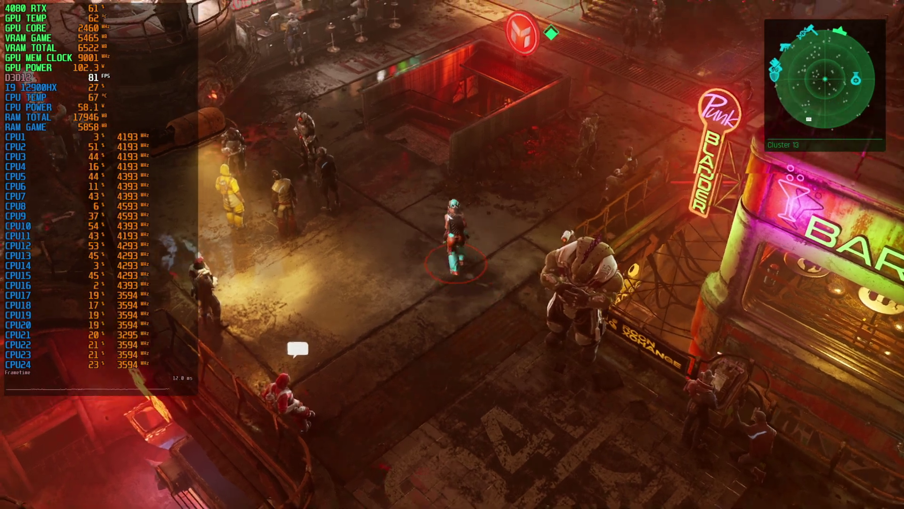
{"action": "key", "text": "w"}
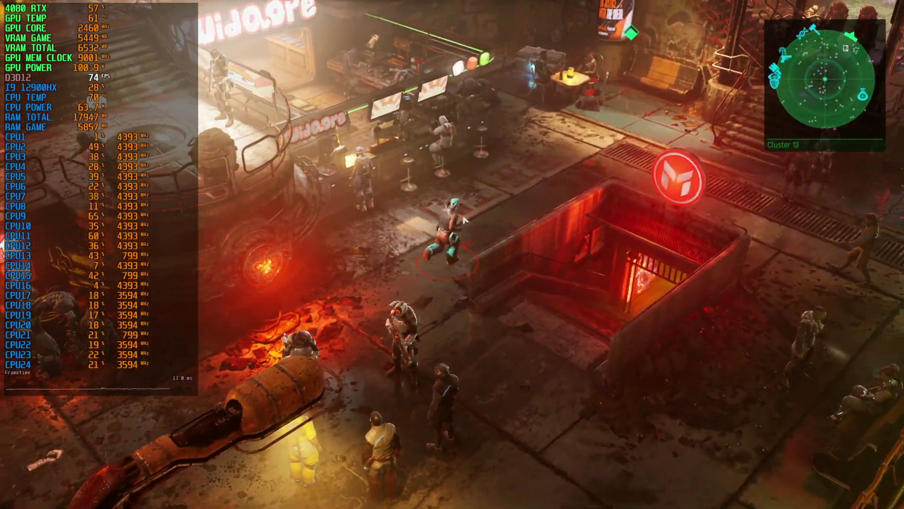
- Walk around the stairs and across the bridge onto the platform plaza
{"action": "key", "text": "e"}
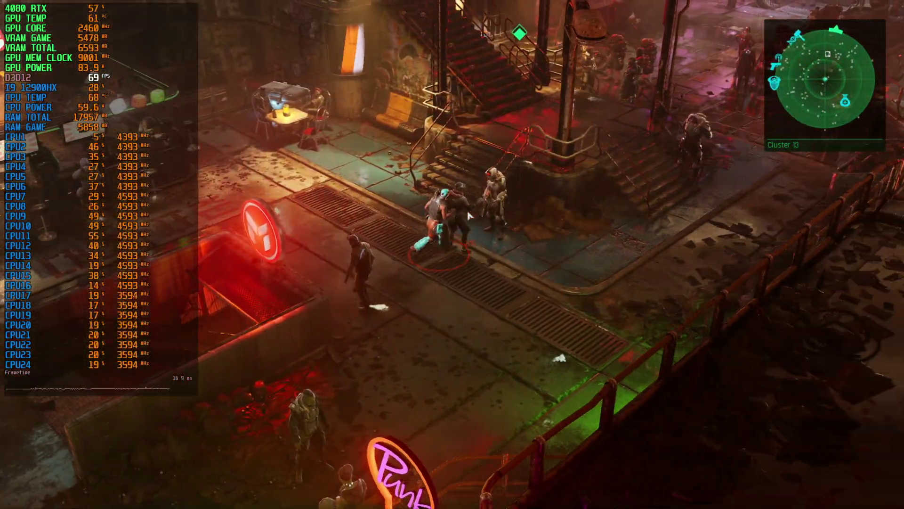
{"action": "key", "text": "e"}
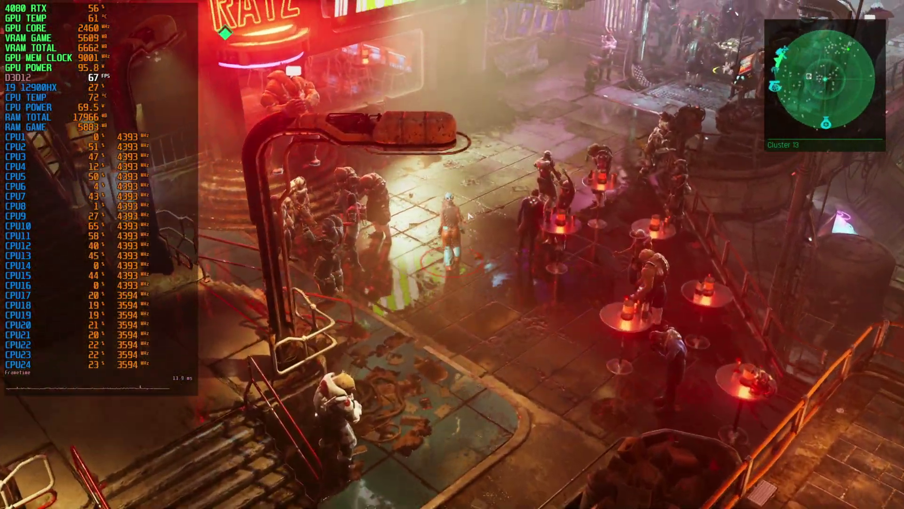
{"action": "key", "text": "s"}
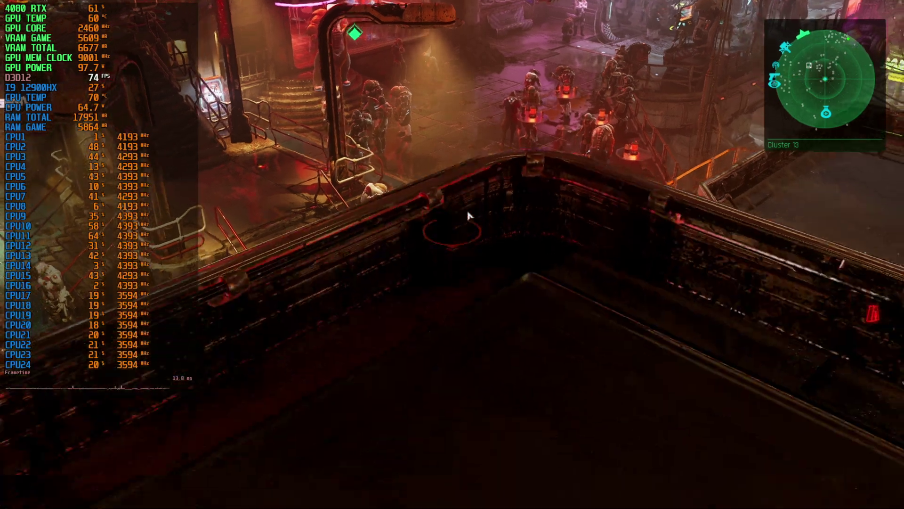
{"action": "key", "text": "e"}
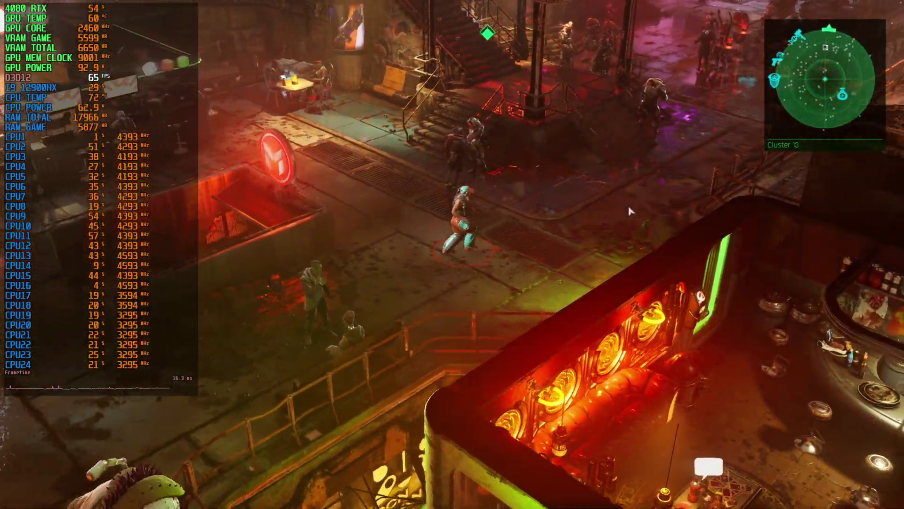
{"action": "key", "text": "e"}
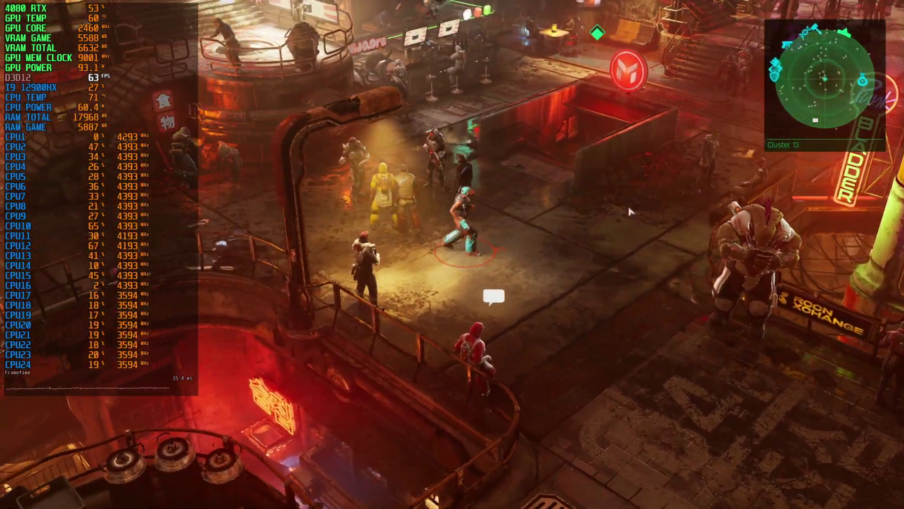
{"action": "key", "text": "e"}
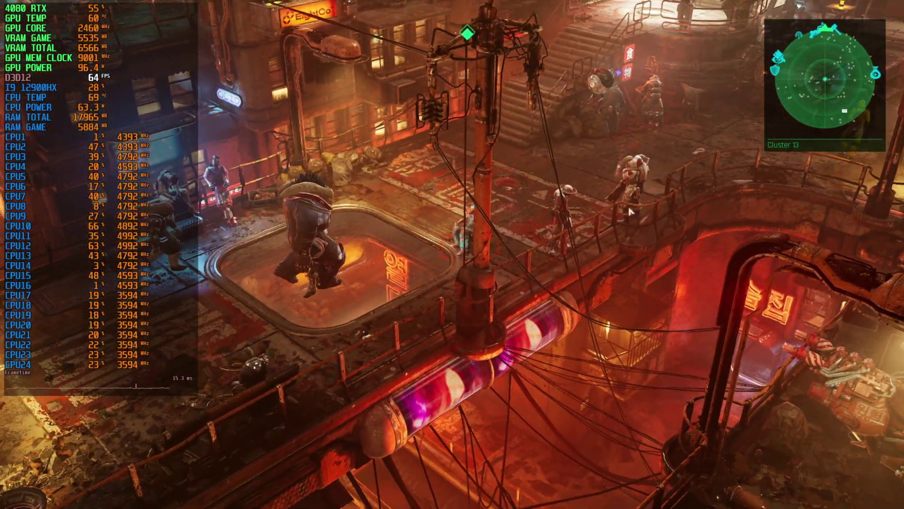
{"action": "key", "text": "w"}
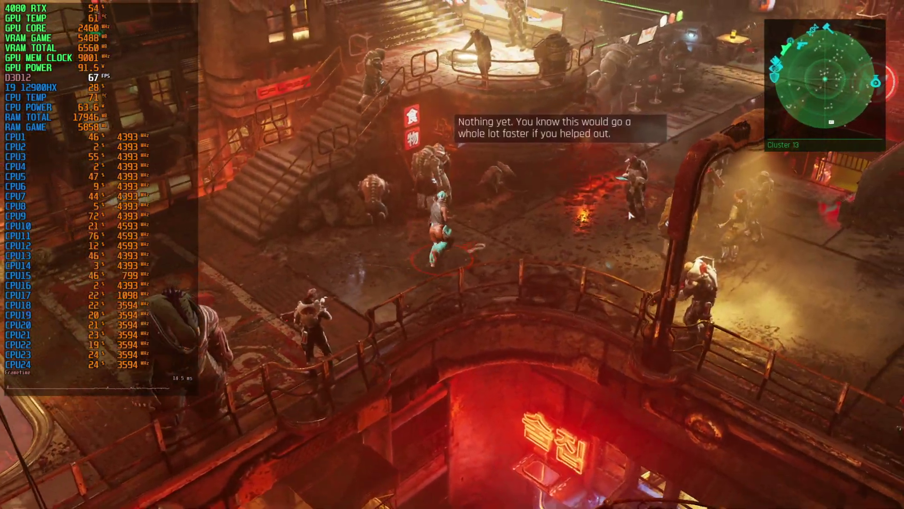
- Pause the game so the settings categories appear over the plaza
{"action": "key", "text": "Escape"}
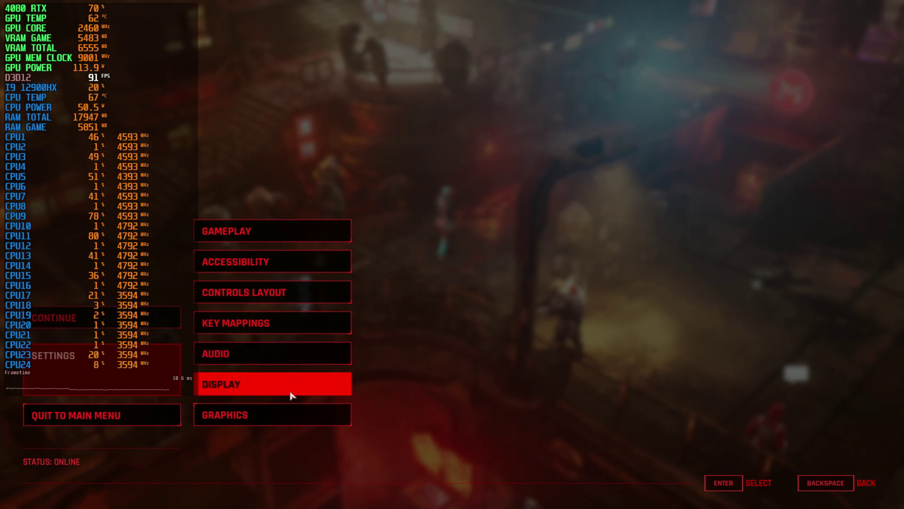
- Turn Ray Tracing Shadows off in the Graphics settings and resume play in the plaza
{"action": "left_click", "coordinate": [285, 420]}
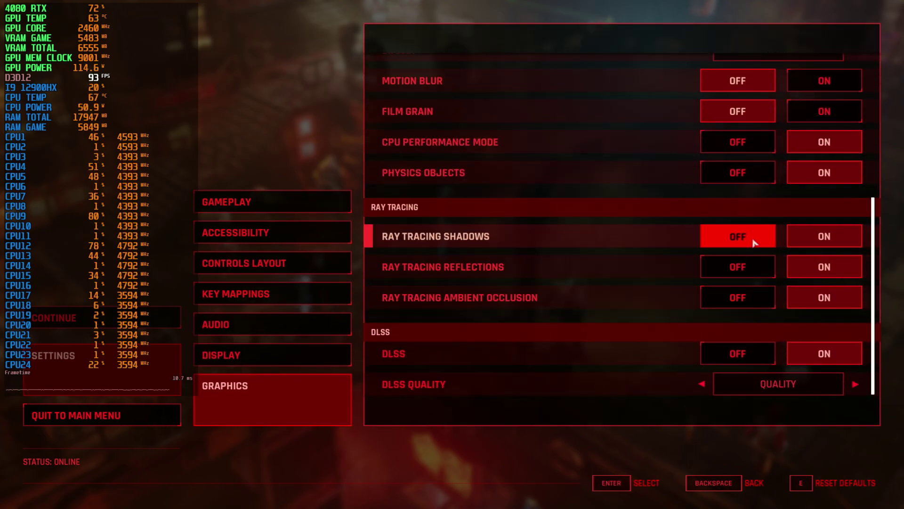
{"action": "key", "text": "Escape"}
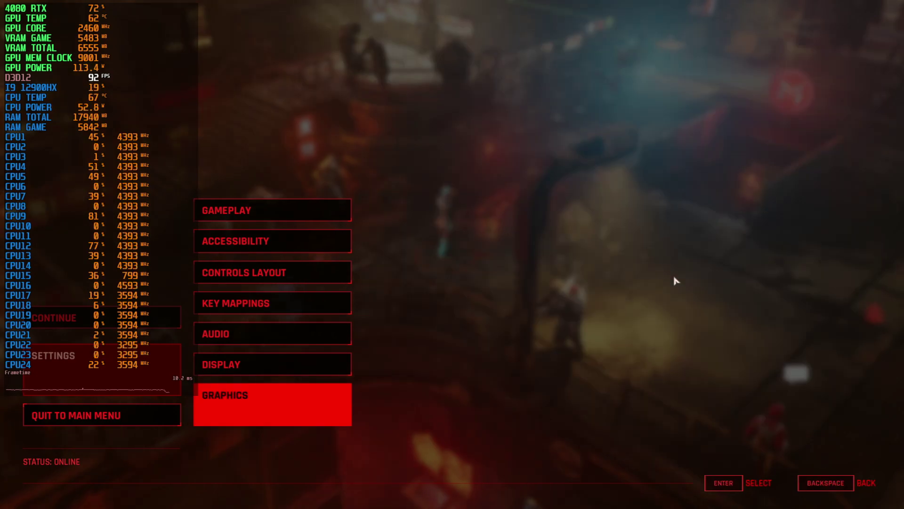
{"action": "key", "text": "Escape"}
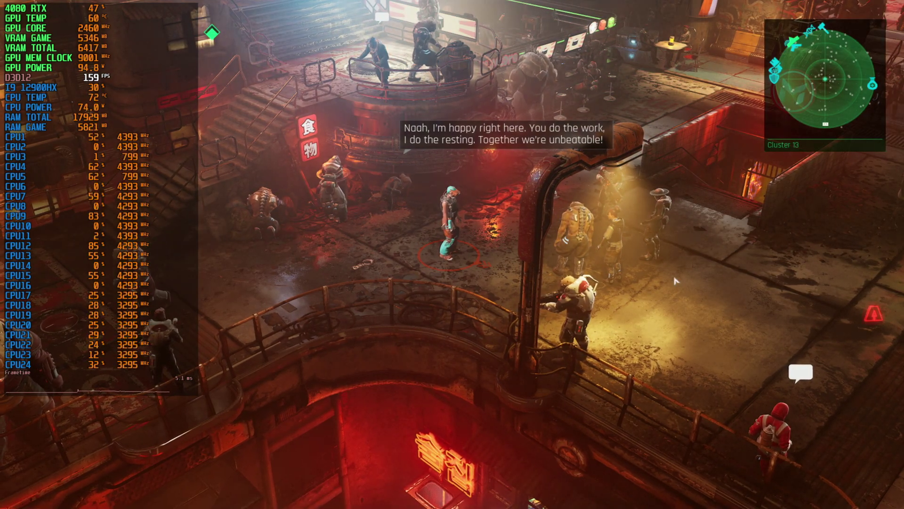
- Walk toward the stairwell, past the RATZ bar, and along the balcony past the pit
{"action": "key", "text": "w"}
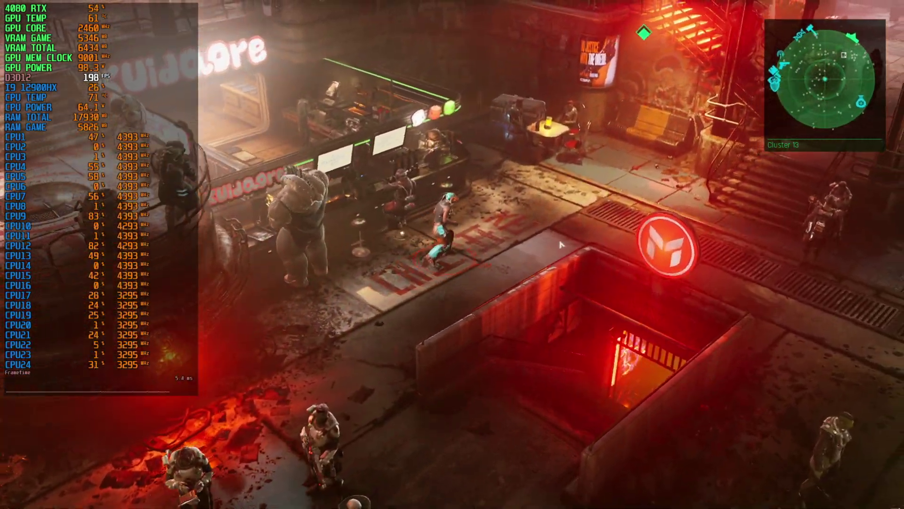
{"action": "key", "text": "d"}
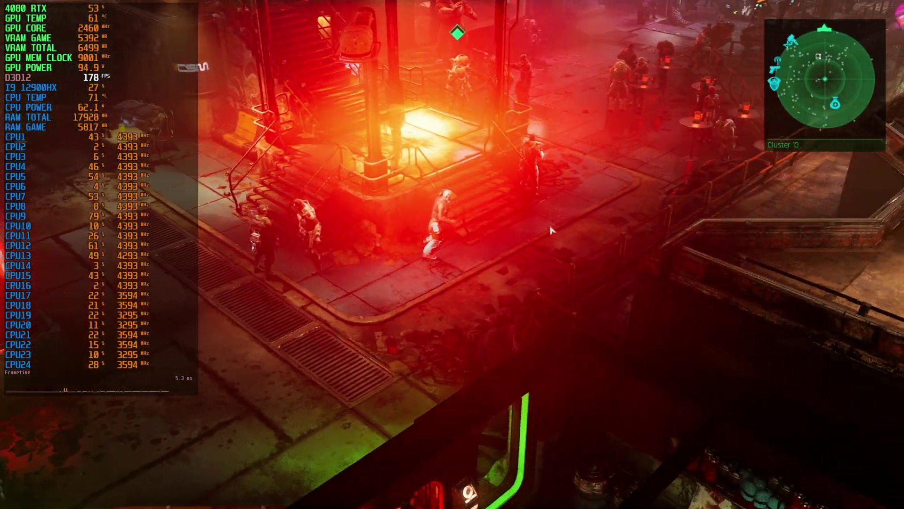
{"action": "key", "text": "e"}
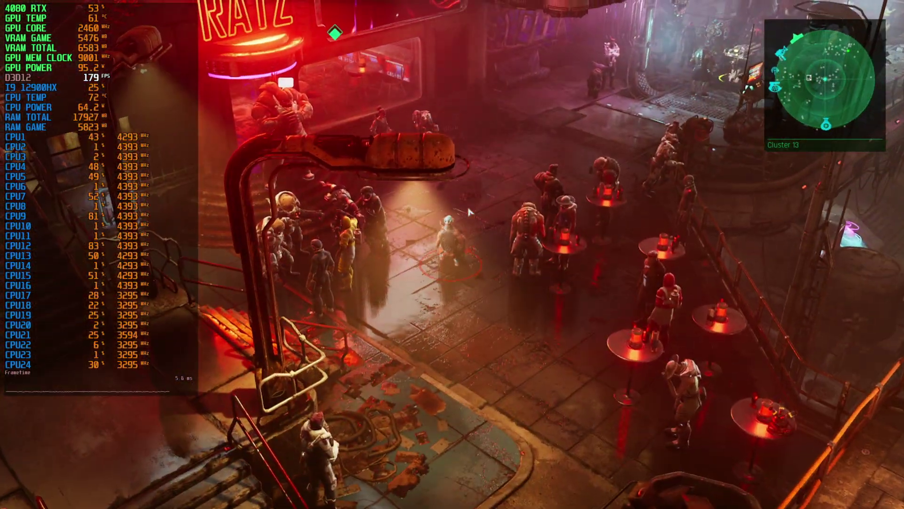
{"action": "scroll", "coordinate": [468, 212], "scroll_direction": "up", "scroll_amount": 2}
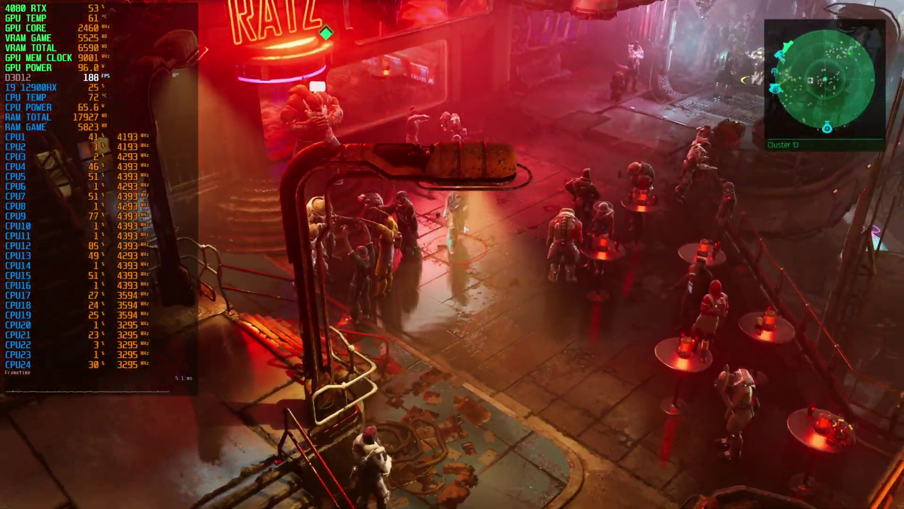
{"action": "key", "text": "s"}
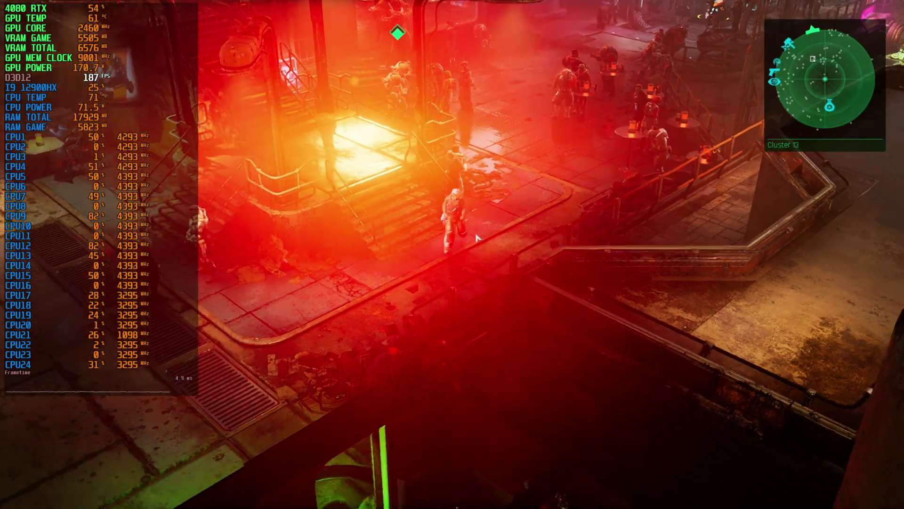
{"action": "key", "text": "e"}
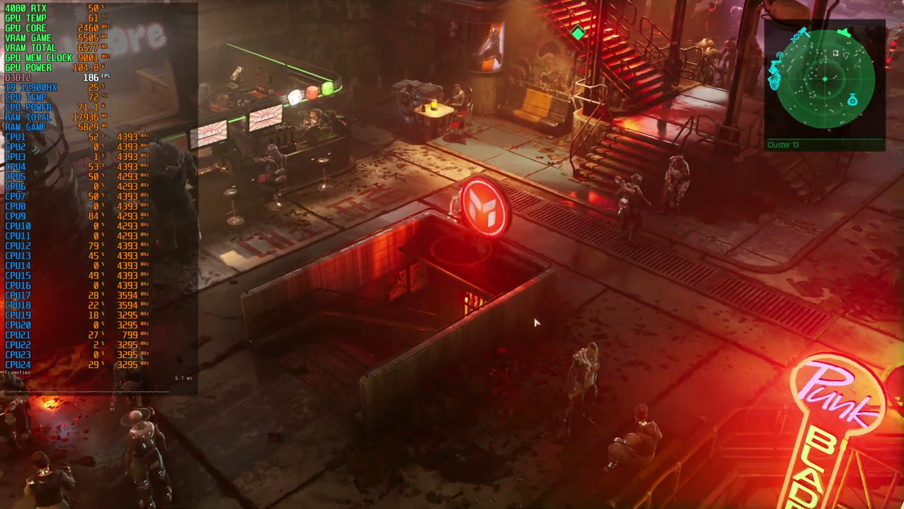
{"action": "key", "text": "s"}
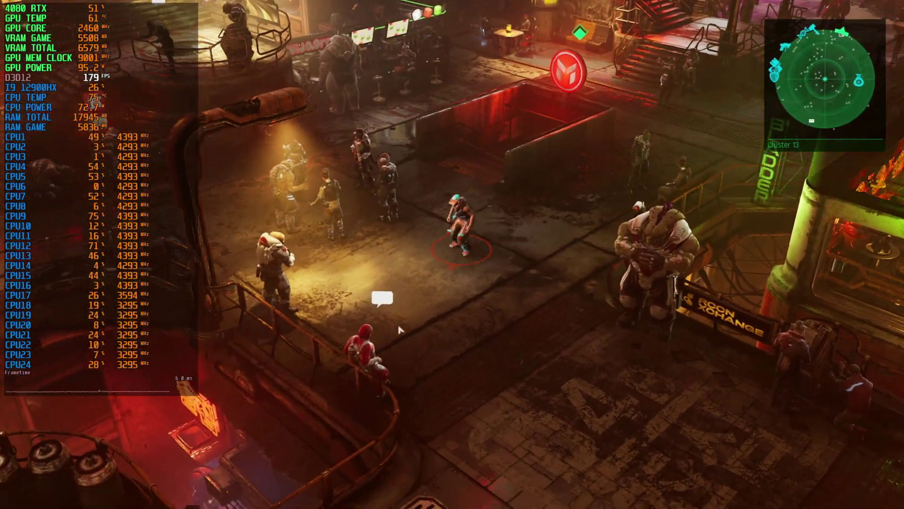
- Cross the street, descend the Atom Vitality entrance stairs into the gym, then walk back up the street
{"action": "key", "text": "s"}
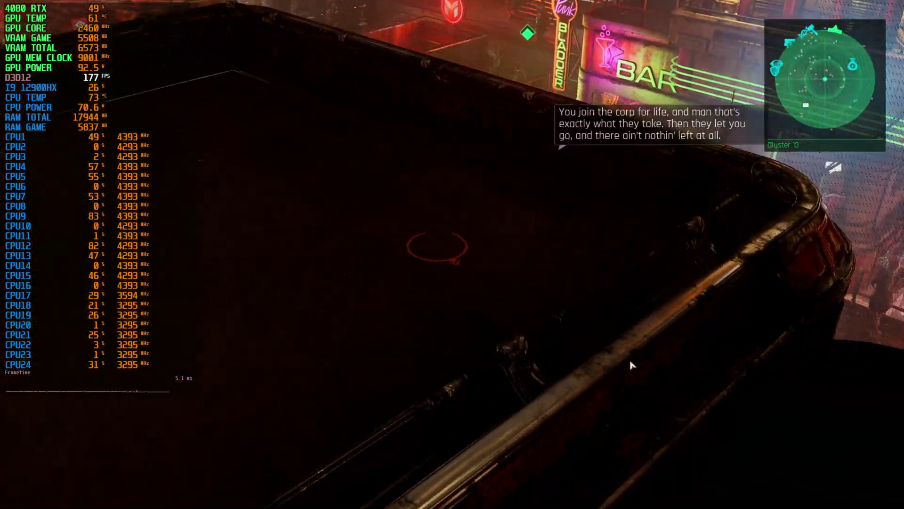
{"action": "key", "text": "d"}
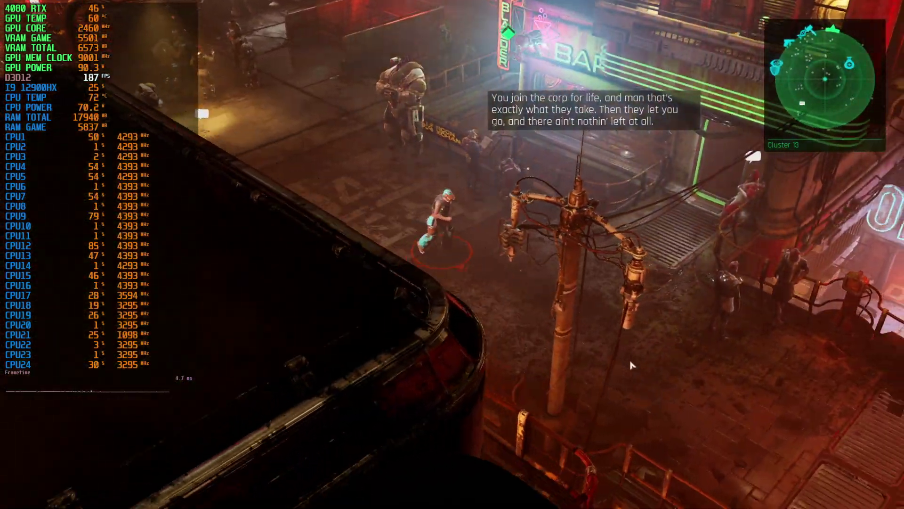
{"action": "key", "text": "s"}
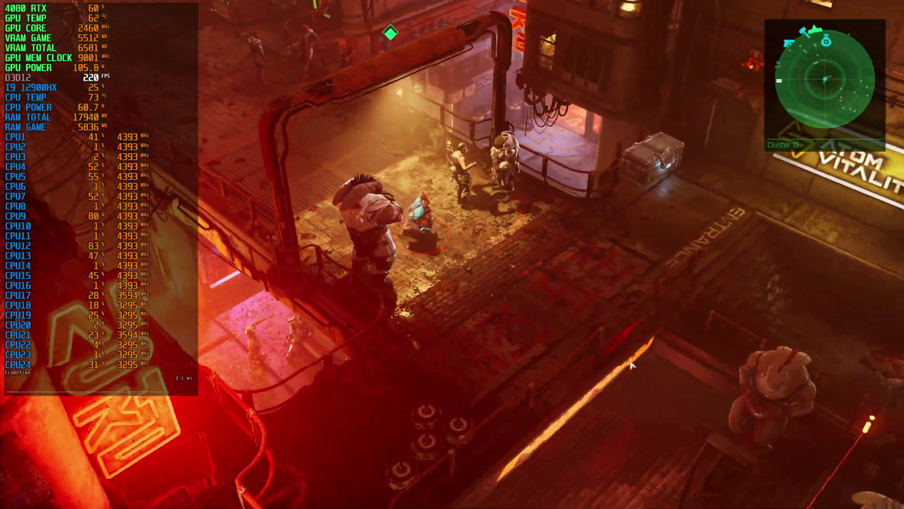
{"action": "key", "text": "d"}
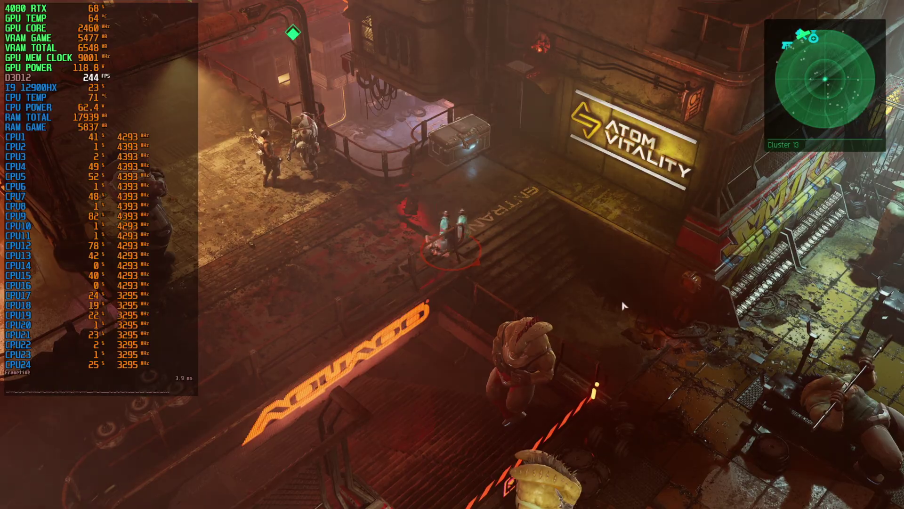
{"action": "key", "text": "s"}
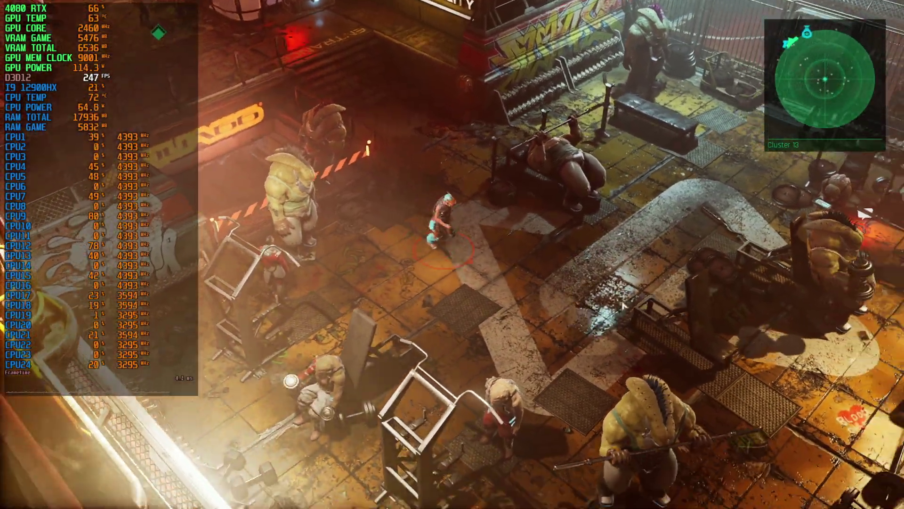
{"action": "key", "text": "s"}
{"action": "key", "text": "w"}
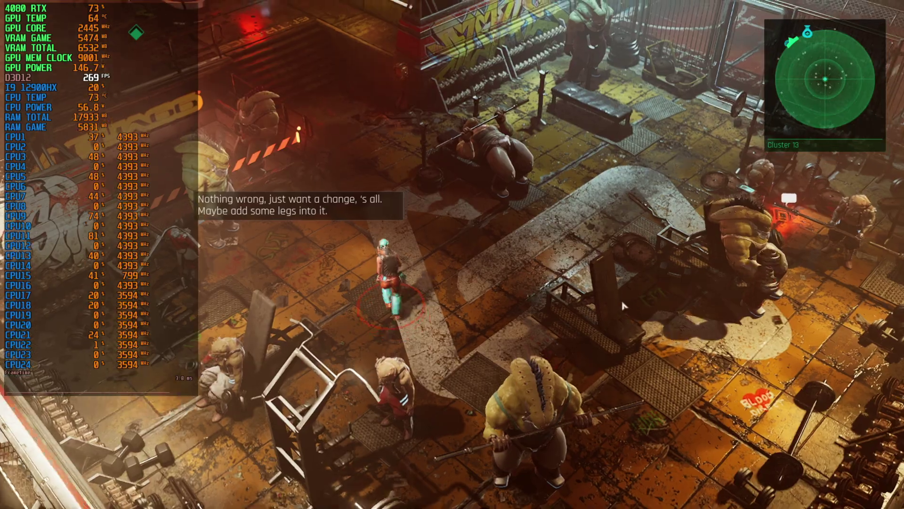
{"action": "key", "text": "w"}
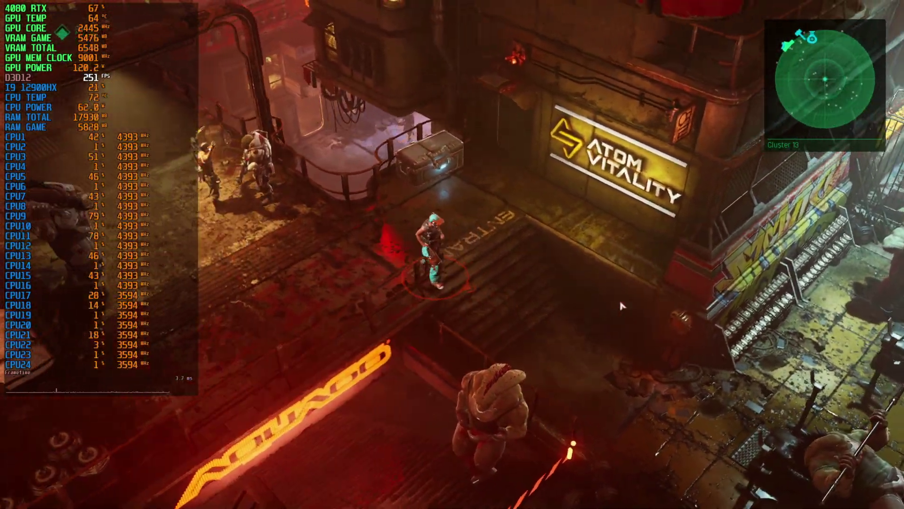
{"action": "key", "text": "w"}
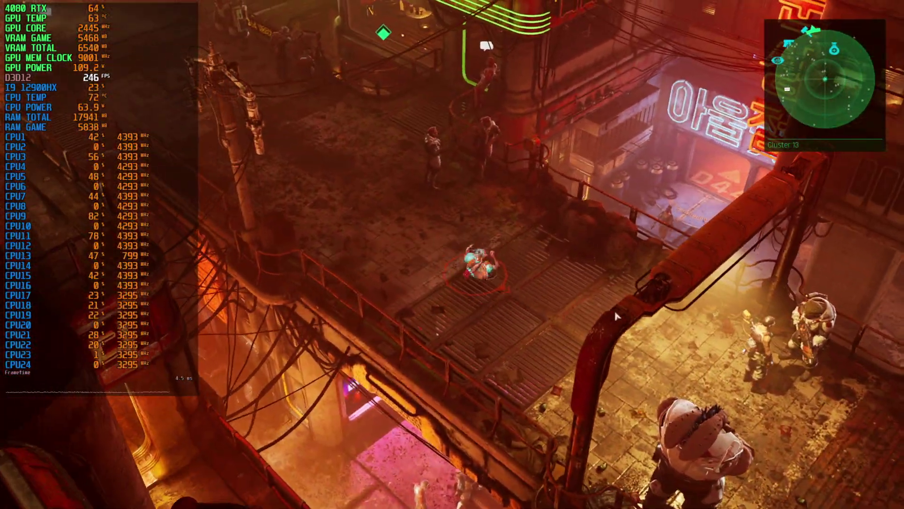